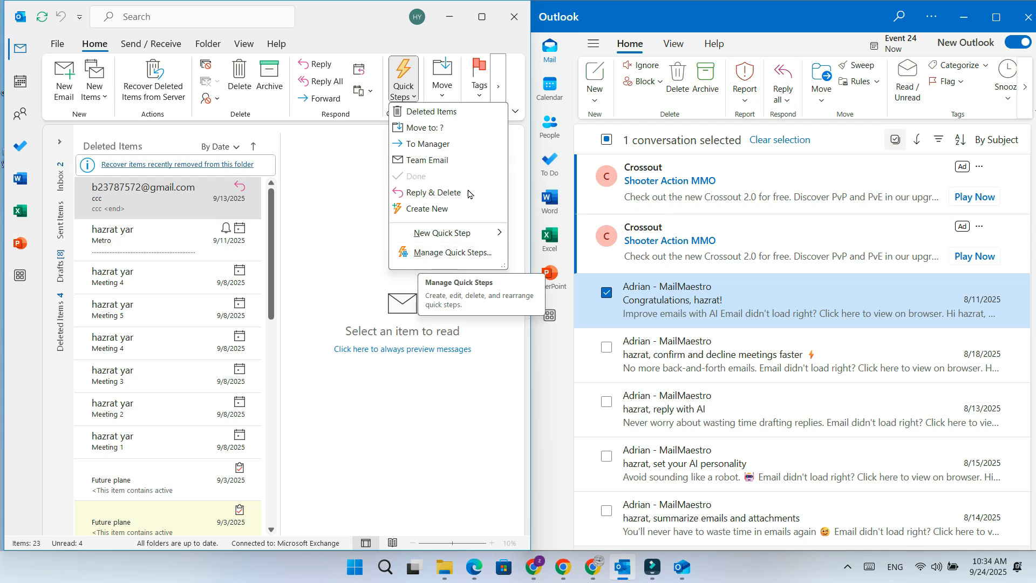
Start a custom quick step in classic Outlook and name it Deleted Items
{"action": "left_click", "coordinate": [481, 393]}
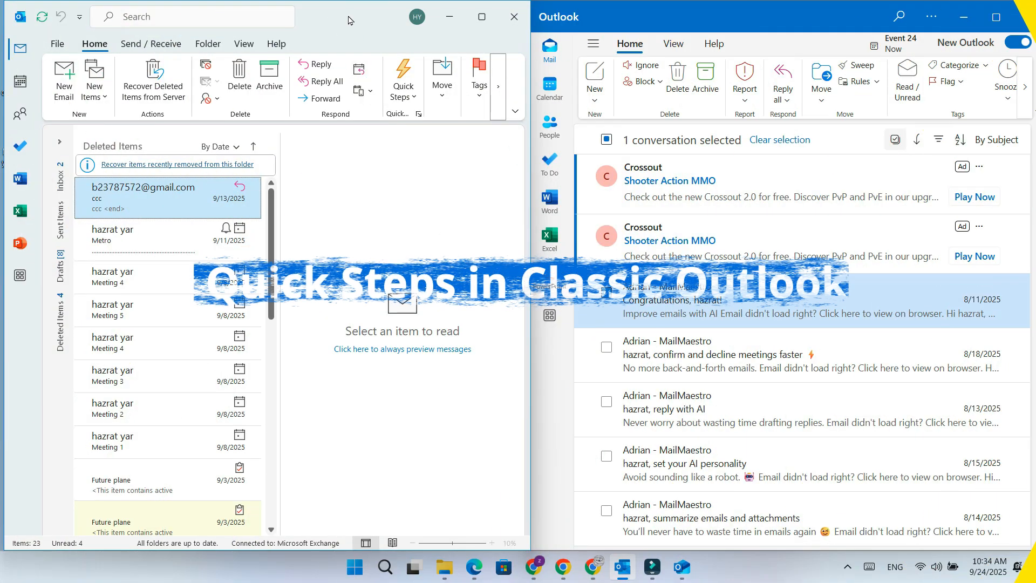
{"action": "double_click", "coordinate": [348, 21]}
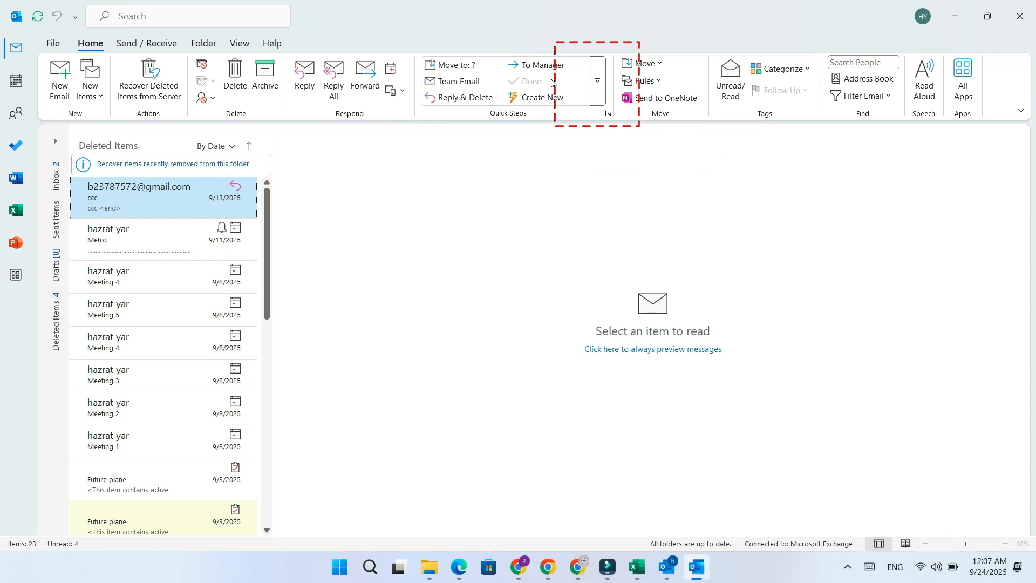
{"action": "left_click", "coordinate": [597, 81]}
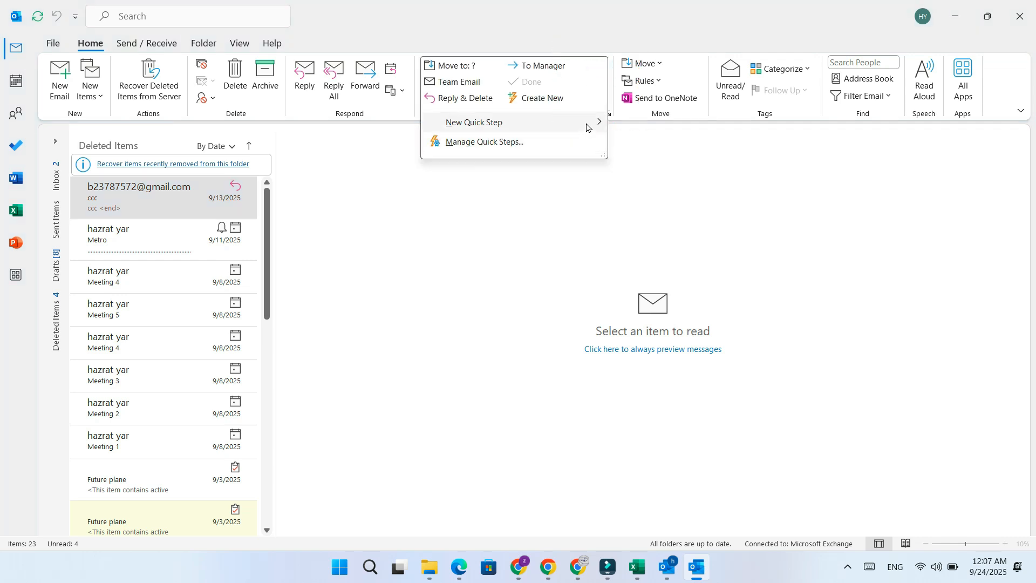
{"action": "mouse_move", "coordinate": [586, 126]}
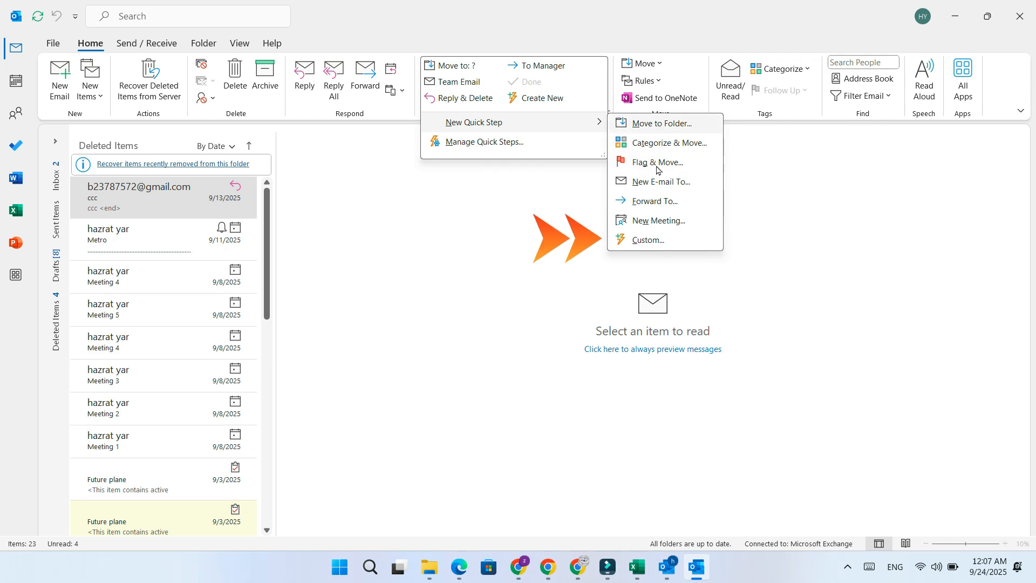
{"action": "left_click", "coordinate": [642, 242]}
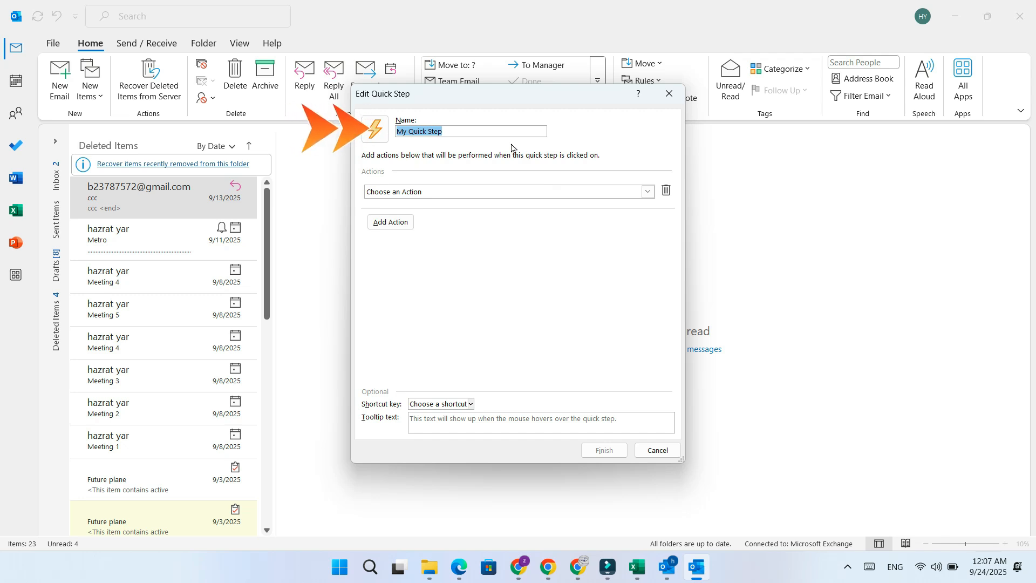
{"action": "type", "text": "Deleted Items"}
{"action": "left_click_drag", "start_coordinate": [397, 132], "coordinate": [475, 131]}
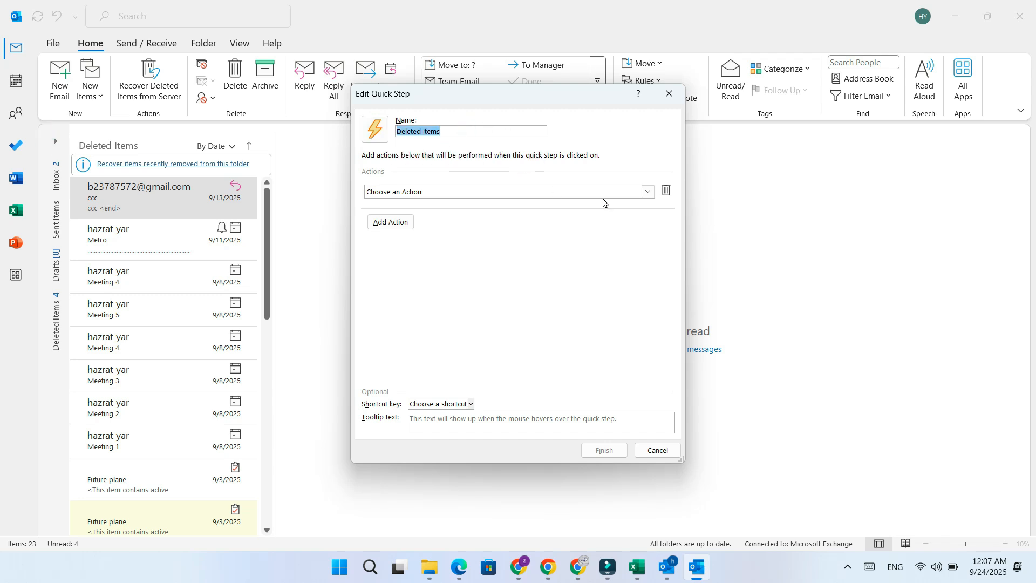
Set Permanently delete message as the only action of the Deleted Items quick step
{"action": "left_click", "coordinate": [648, 193]}
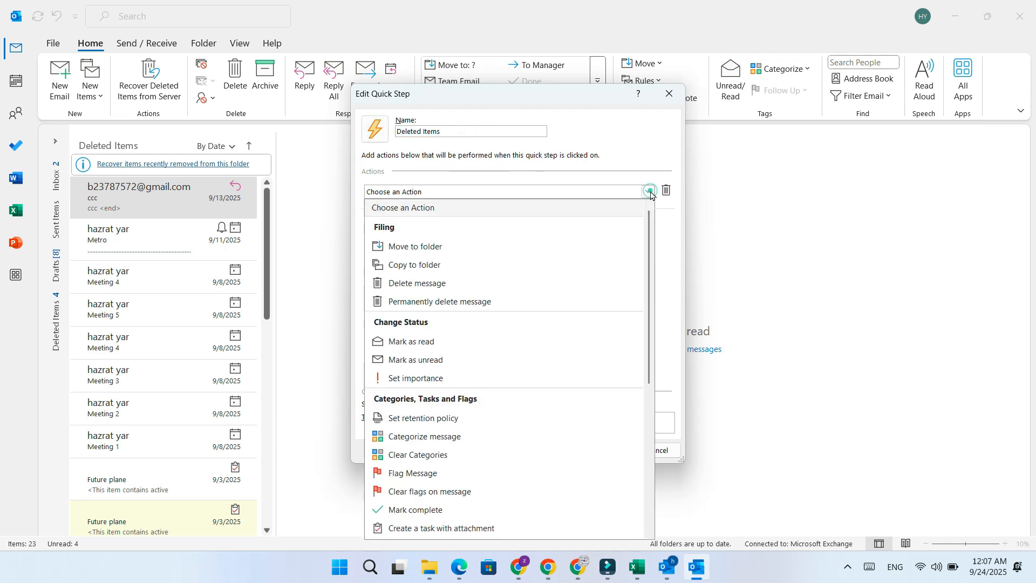
{"action": "left_click", "coordinate": [482, 303]}
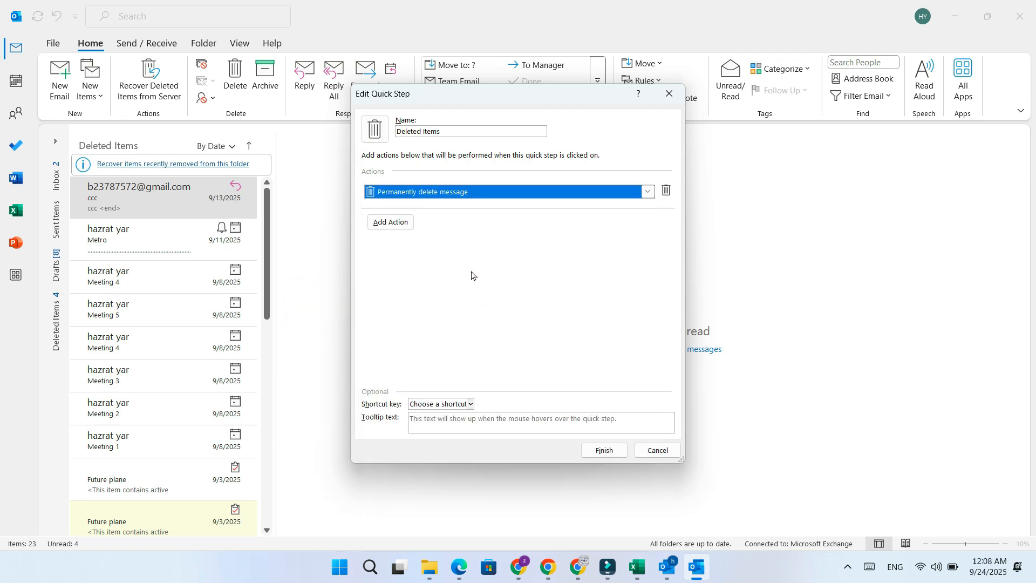
{"action": "left_click", "coordinate": [404, 223]}
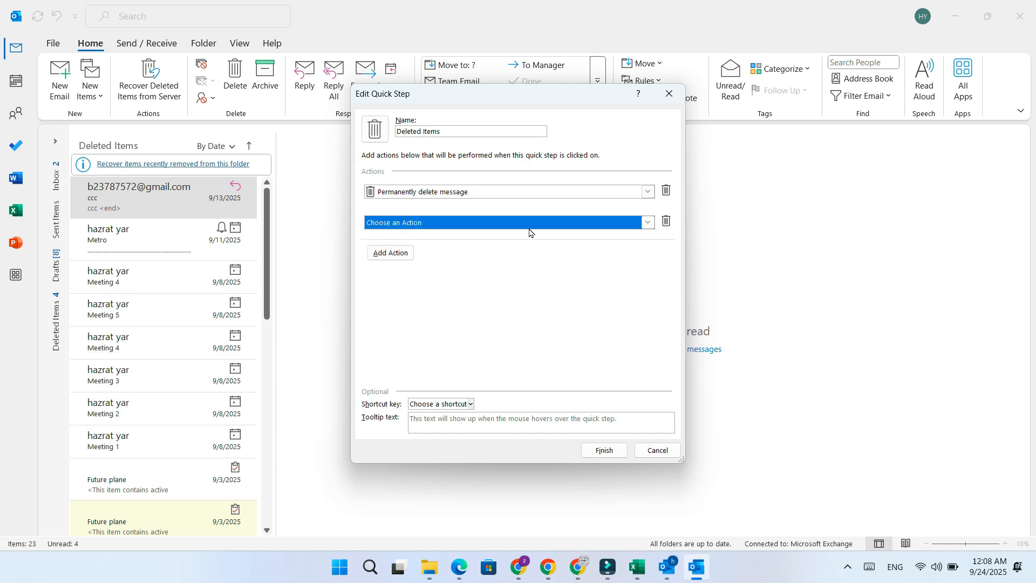
{"action": "left_click", "coordinate": [666, 222]}
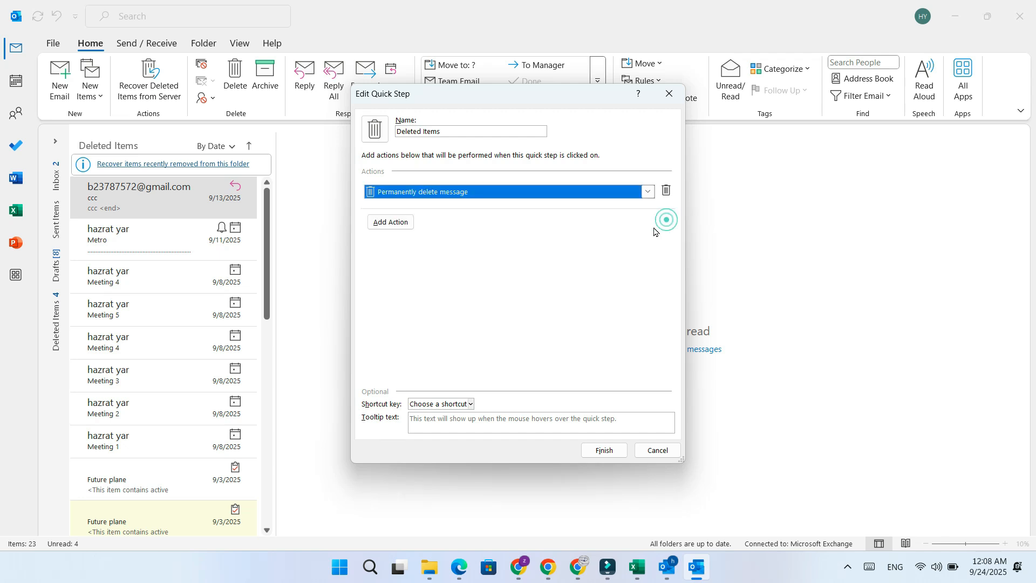
Assign the shortcut CTRL+SHIFT+1 and the tooltip text "delete" to the quick step, and save it
{"action": "left_click", "coordinate": [472, 404]}
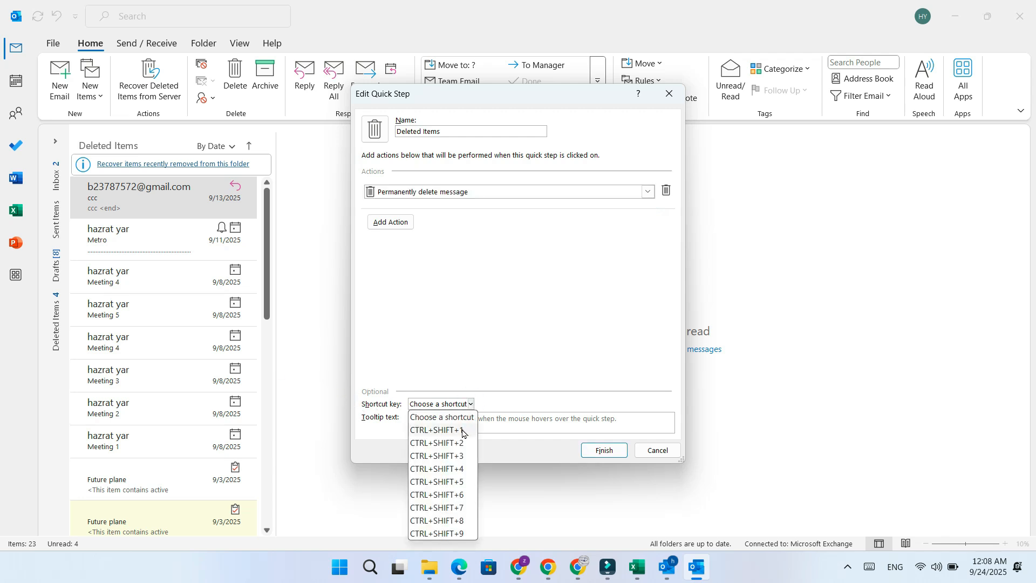
{"action": "left_click", "coordinate": [440, 430]}
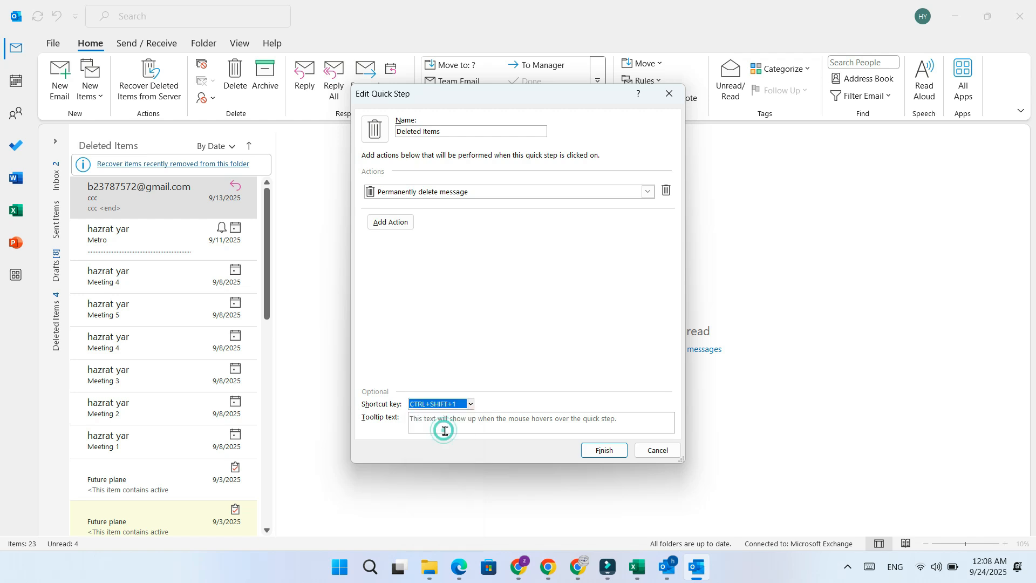
{"action": "left_click", "coordinate": [451, 422]}
{"action": "type", "text": "delete"}
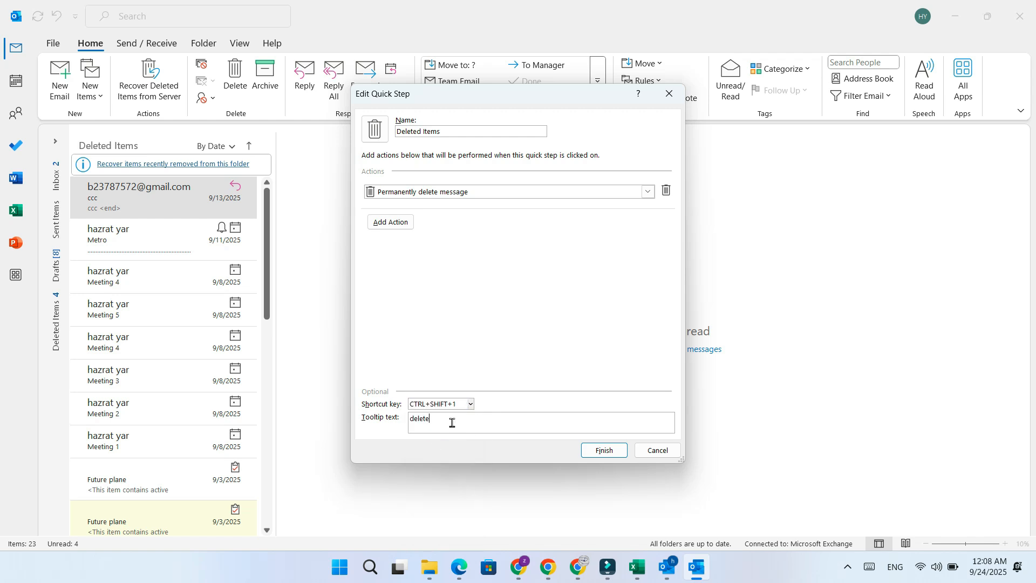
{"action": "left_click", "coordinate": [603, 451]}
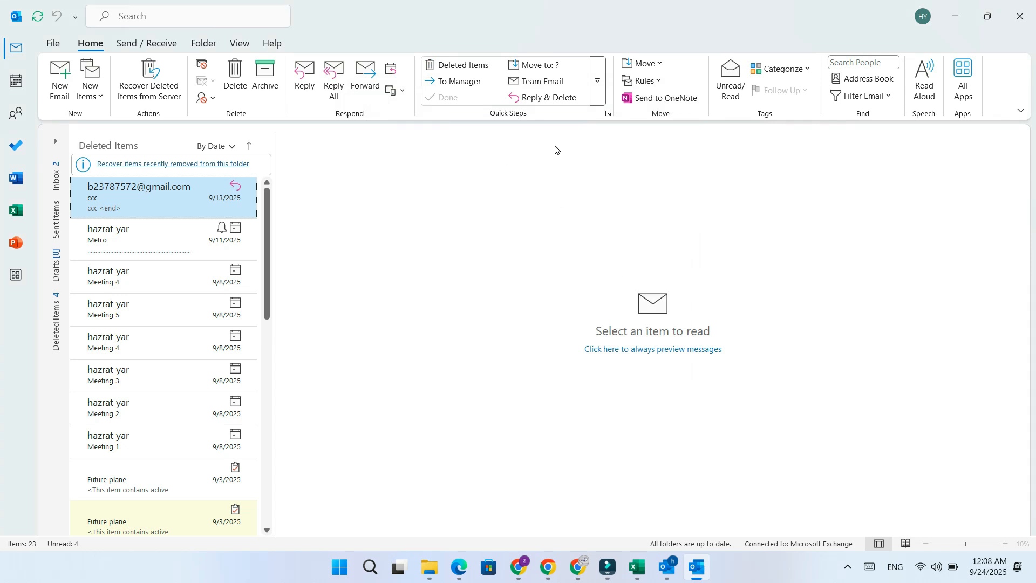
Try to permanently delete the newest message in the Deleted Items folder, and decline the deletion
{"action": "scroll", "coordinate": [188, 293], "scroll_direction": "down", "scroll_amount": 5}
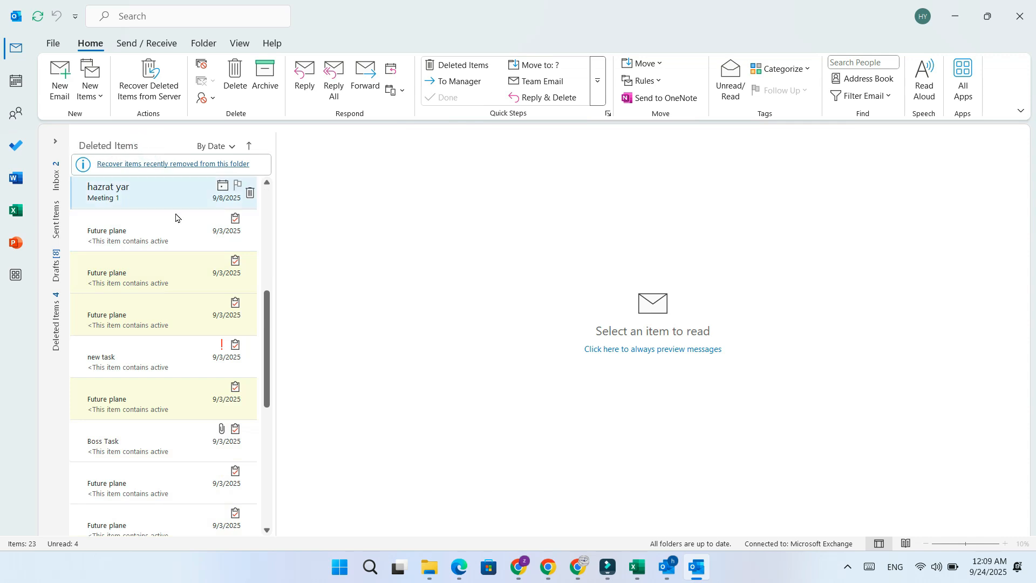
{"action": "scroll", "coordinate": [174, 246], "scroll_direction": "down", "scroll_amount": 6}
{"action": "scroll", "coordinate": [174, 249], "scroll_direction": "down", "scroll_amount": 1}
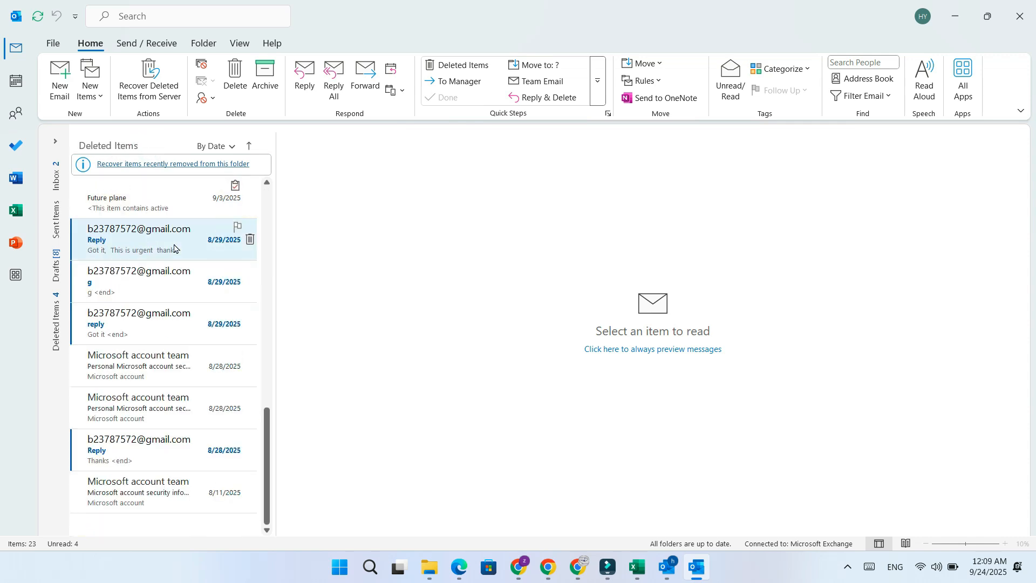
{"action": "key", "text": "Delete"}
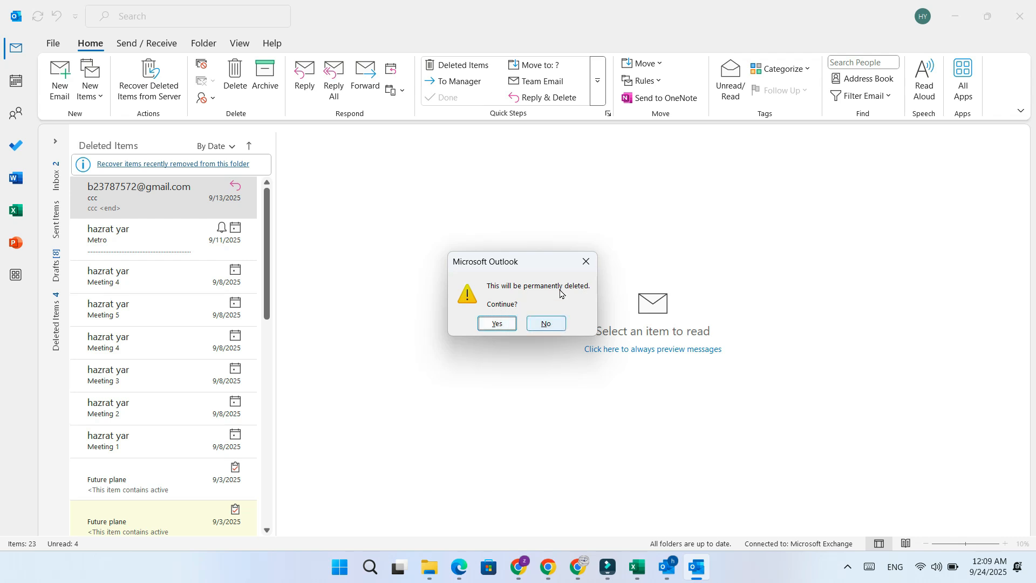
{"action": "left_click", "coordinate": [586, 262]}
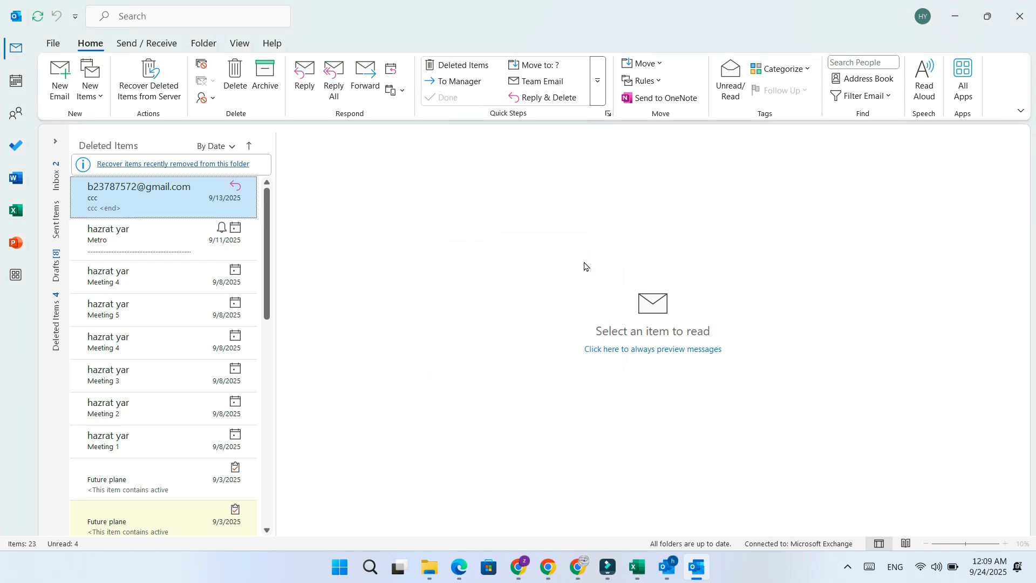
Open the Deleted Items quick step for editing from the quick steps manager
{"action": "left_click", "coordinate": [598, 81]}
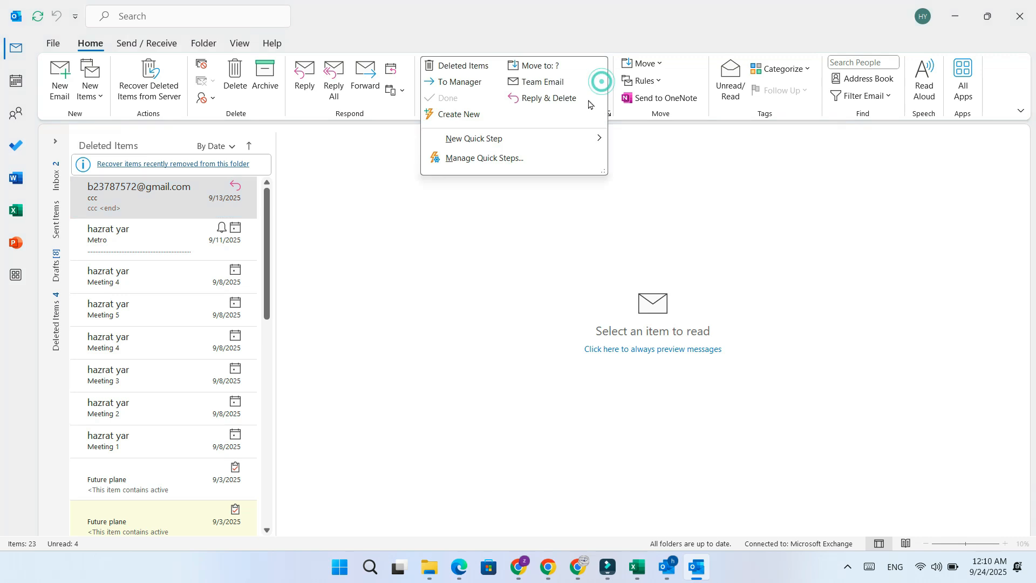
{"action": "left_click", "coordinate": [440, 161]}
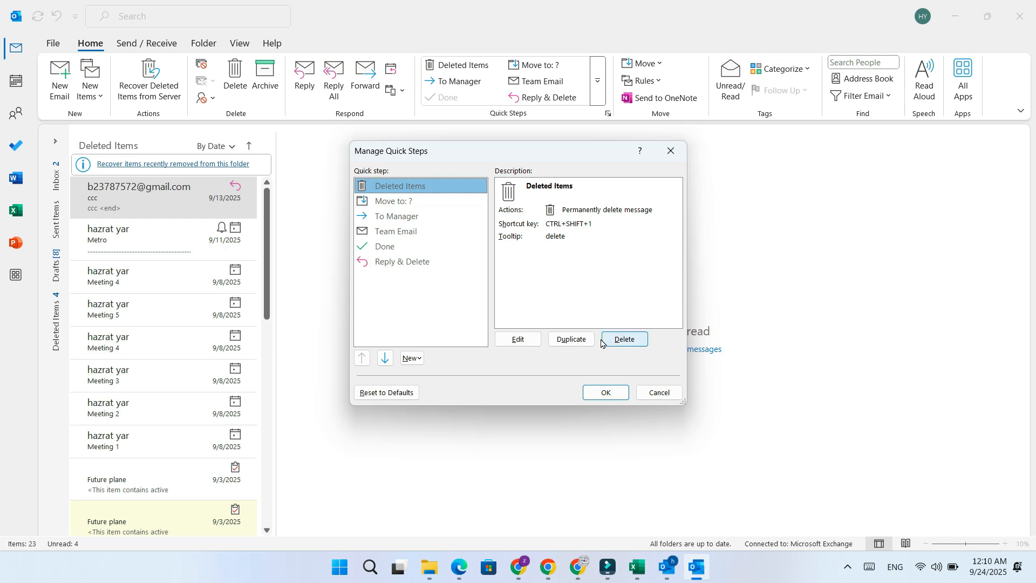
{"action": "left_click", "coordinate": [517, 339]}
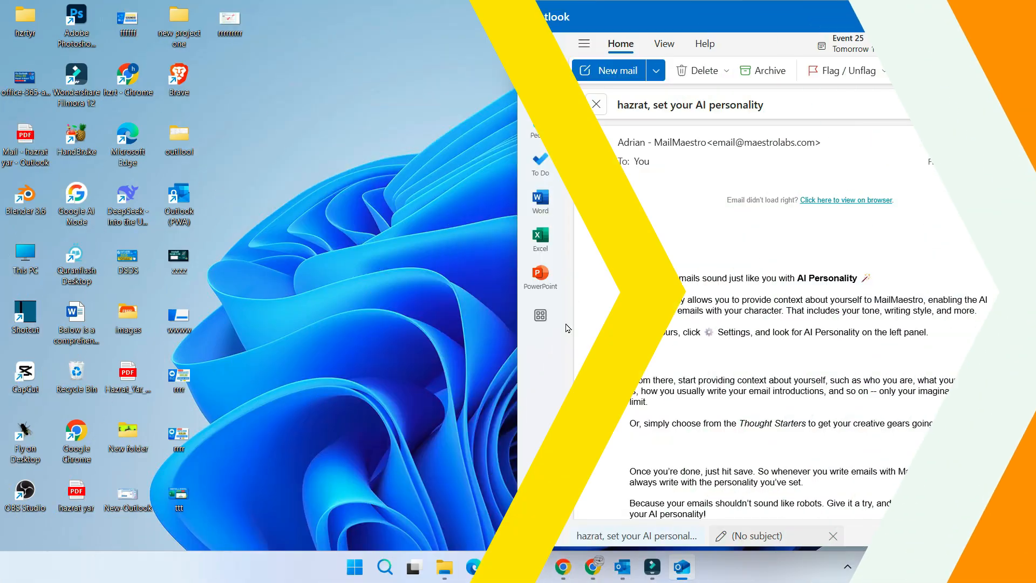
Switch to the new Outlook's mail view and open the settings for managing quick steps
{"action": "double_click", "coordinate": [757, 13]}
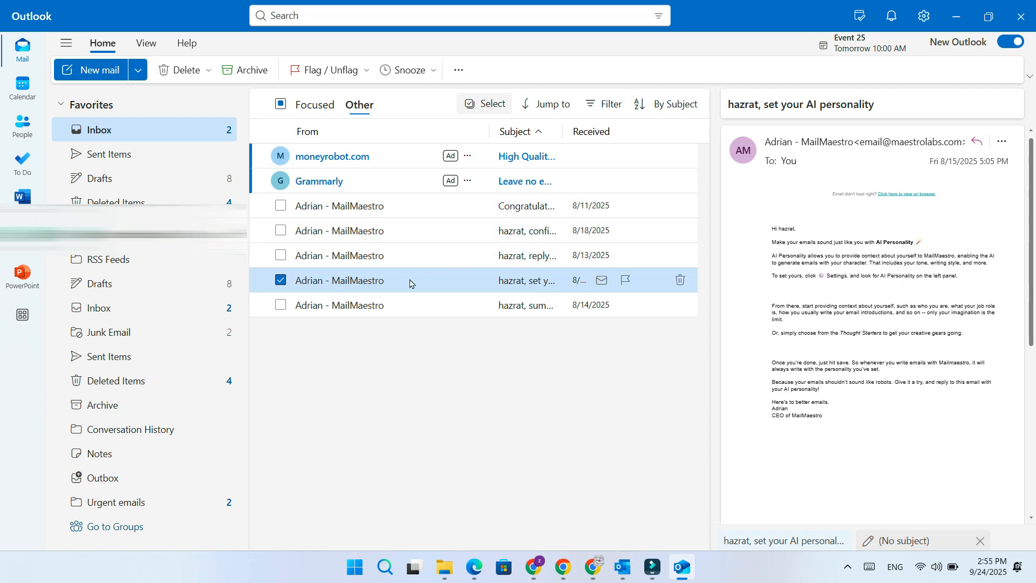
{"action": "left_click", "coordinate": [18, 51]}
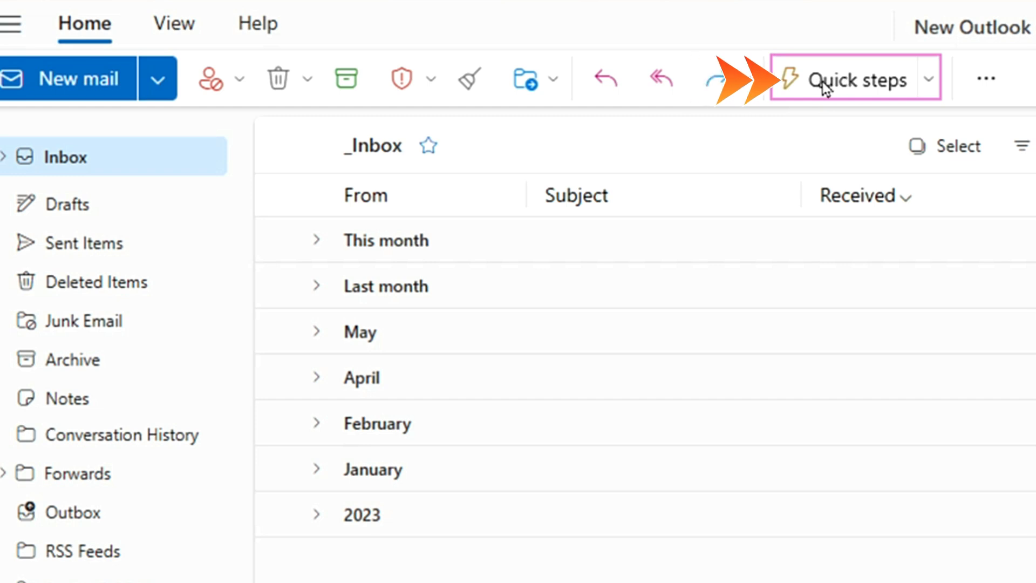
{"action": "left_click", "coordinate": [930, 82]}
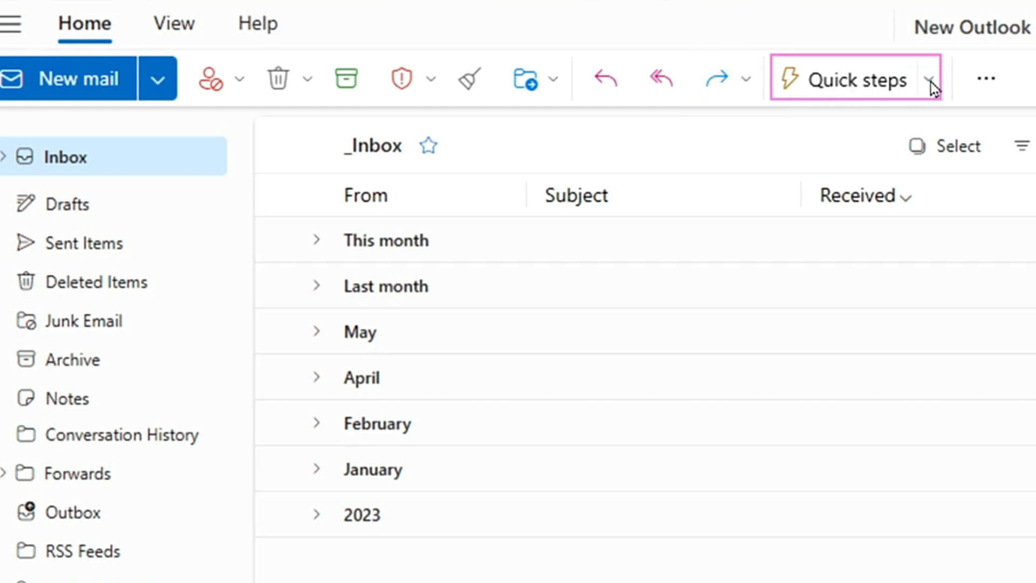
{"action": "left_click", "coordinate": [930, 83]}
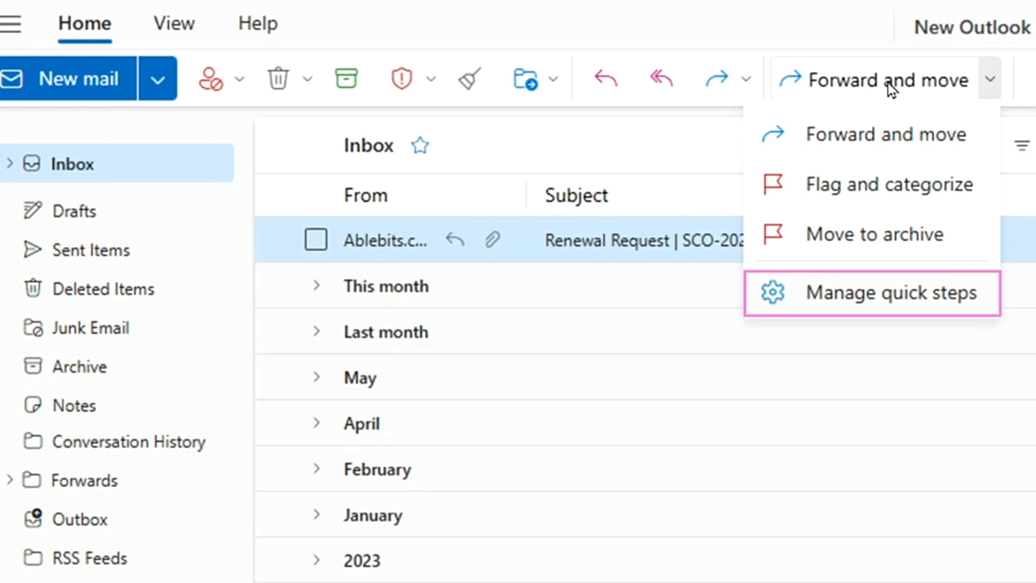
{"action": "left_click", "coordinate": [897, 300]}
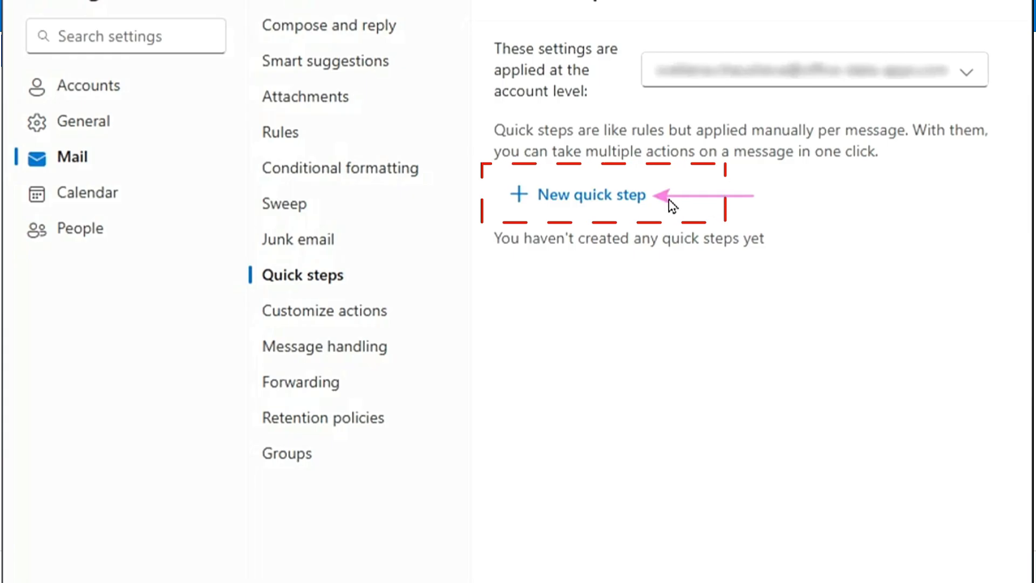
Create and save the quick step Forward and move: forward to Admin, move to Forwards, mark as read, description "Forward, move and mark as read", shortcut Ctrl+Shift+5
{"action": "left_click", "coordinate": [560, 194]}
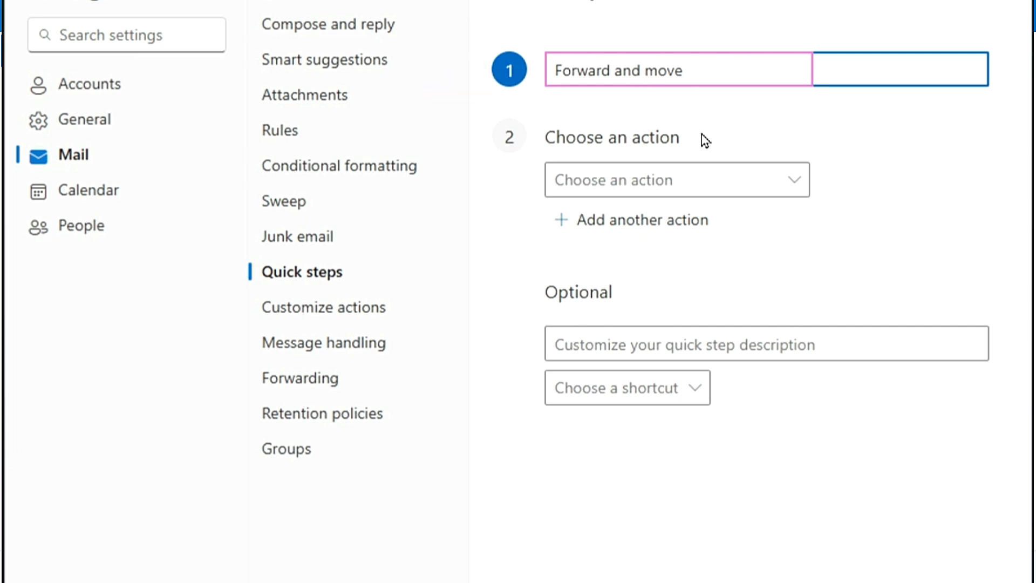
{"action": "left_click", "coordinate": [793, 185]}
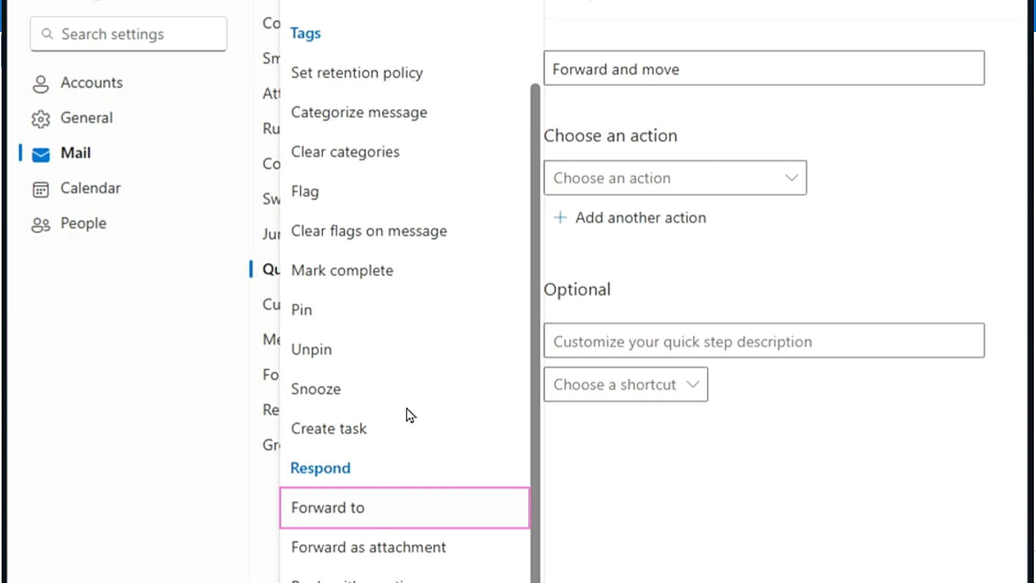
{"action": "left_click", "coordinate": [398, 510]}
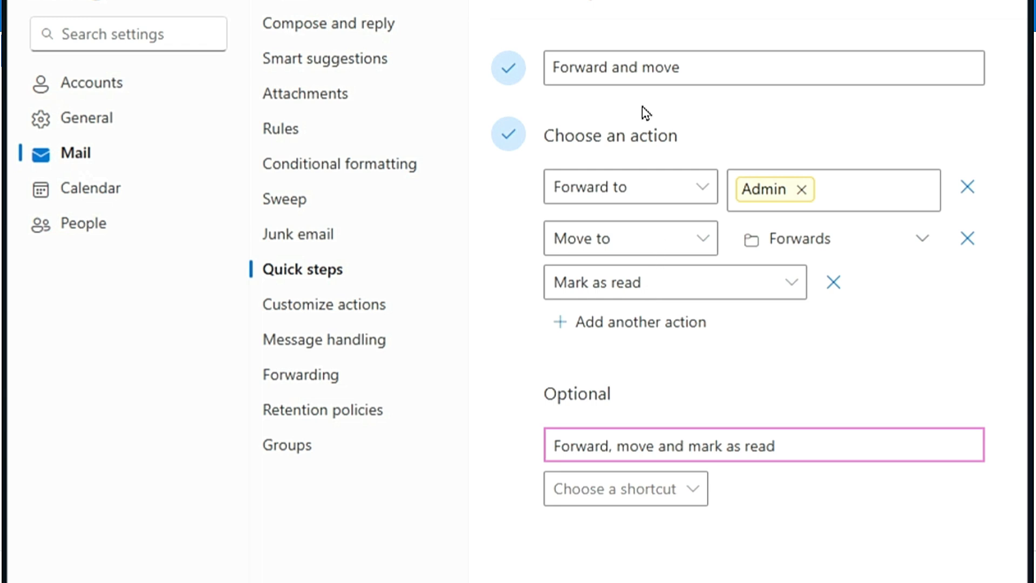
{"action": "left_click", "coordinate": [642, 489]}
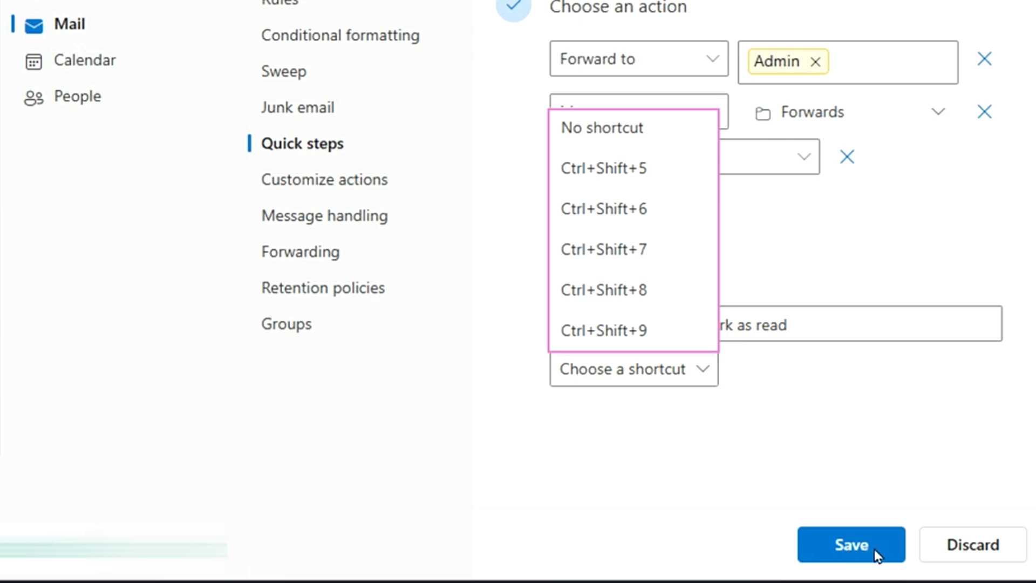
{"action": "left_click", "coordinate": [840, 544]}
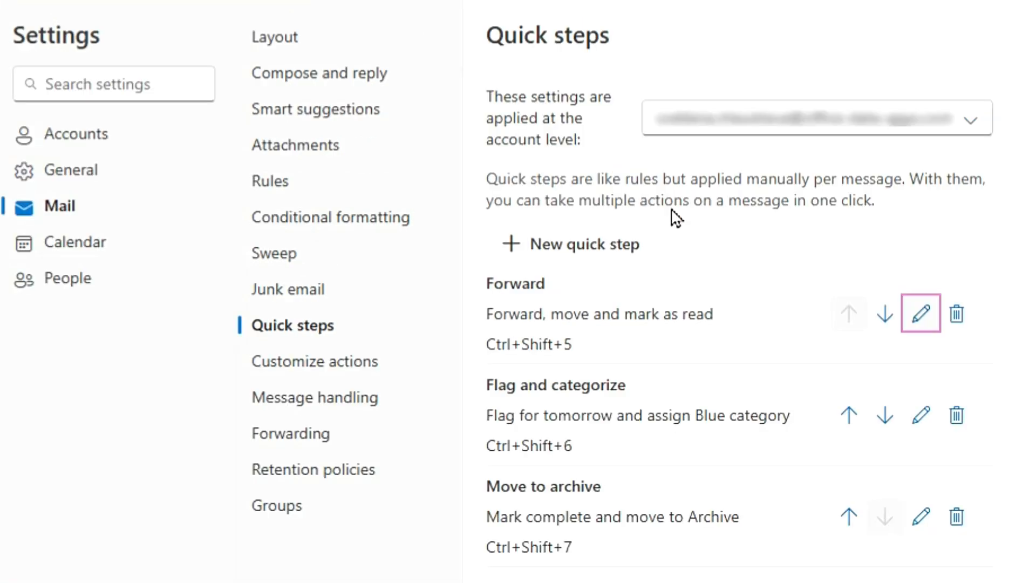